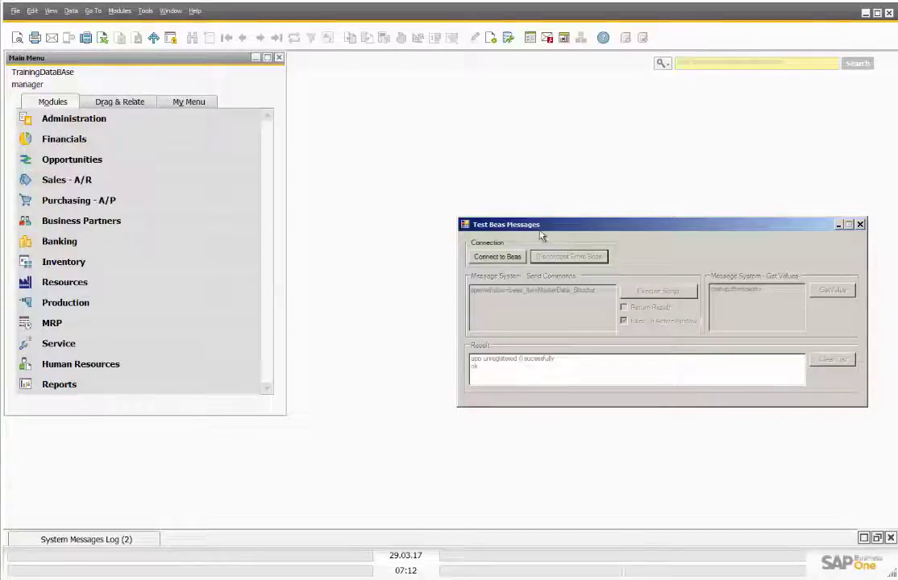
Connect the test add-on to beas, clear old results, and change openwindow to openform=beas_ItemMasterData_Structur
click(493, 259)
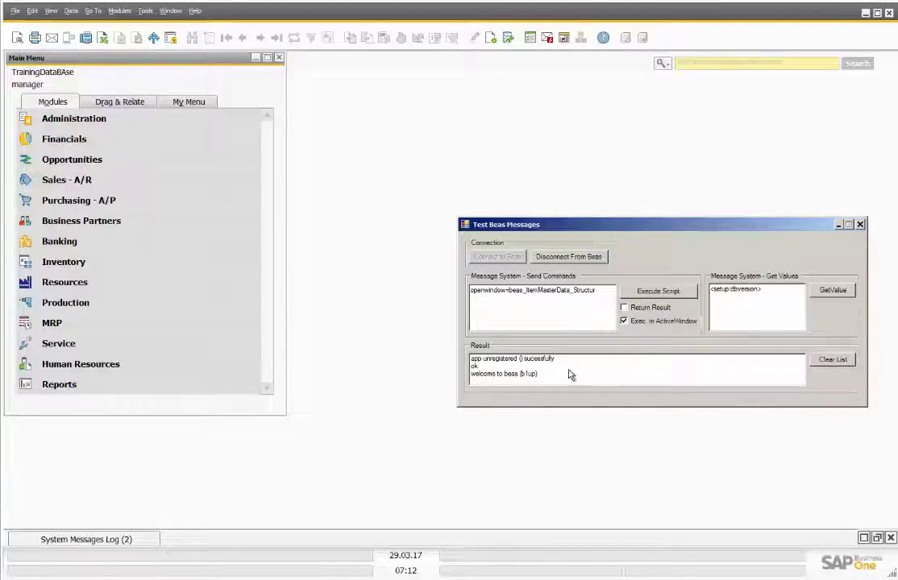
click(828, 360)
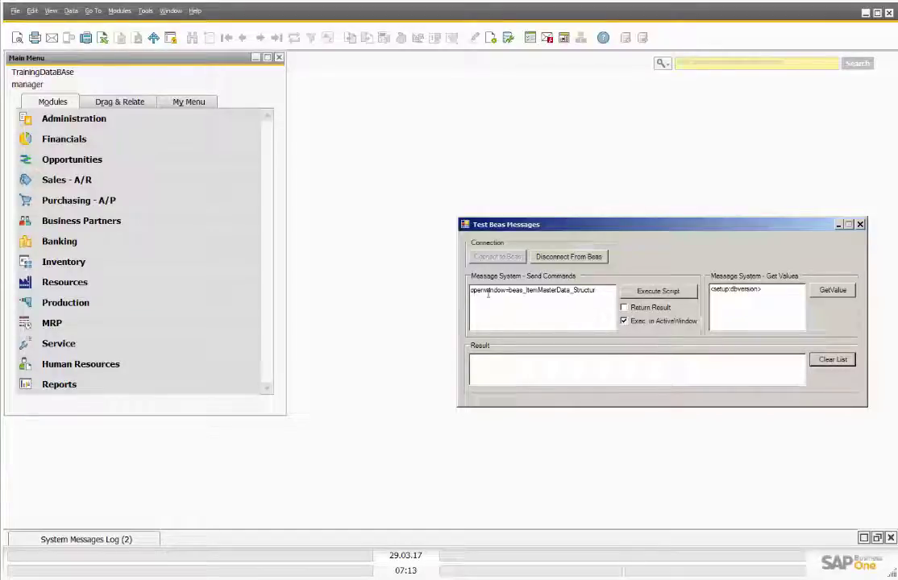
double_click(494, 291)
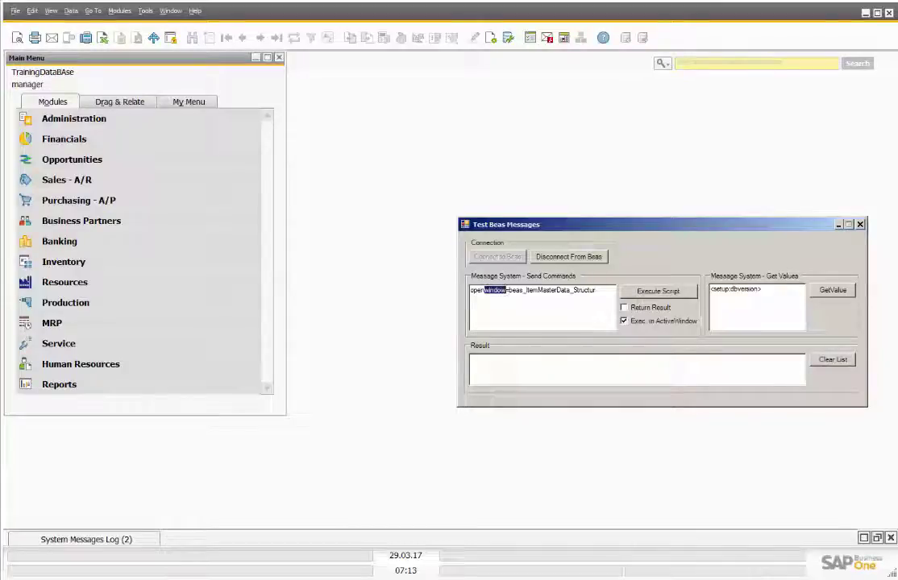
text(form)
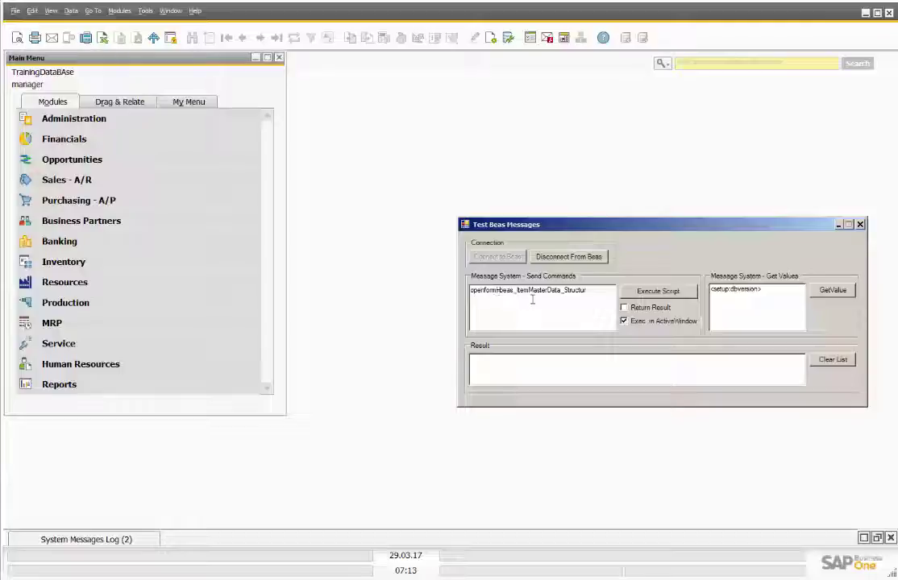
Run the openform command to open Item structure, then review its load, open and rowchanged events
click(650, 293)
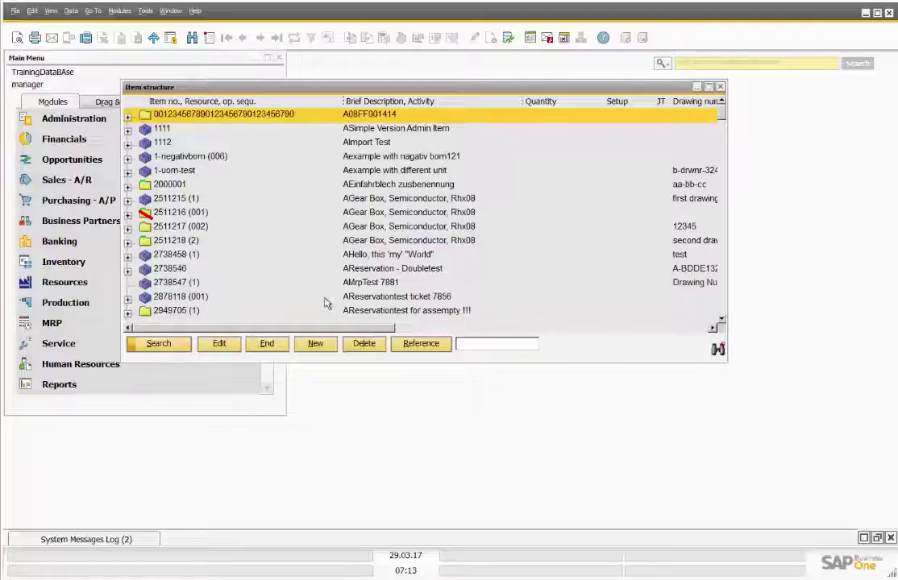
key(alt+Tab)
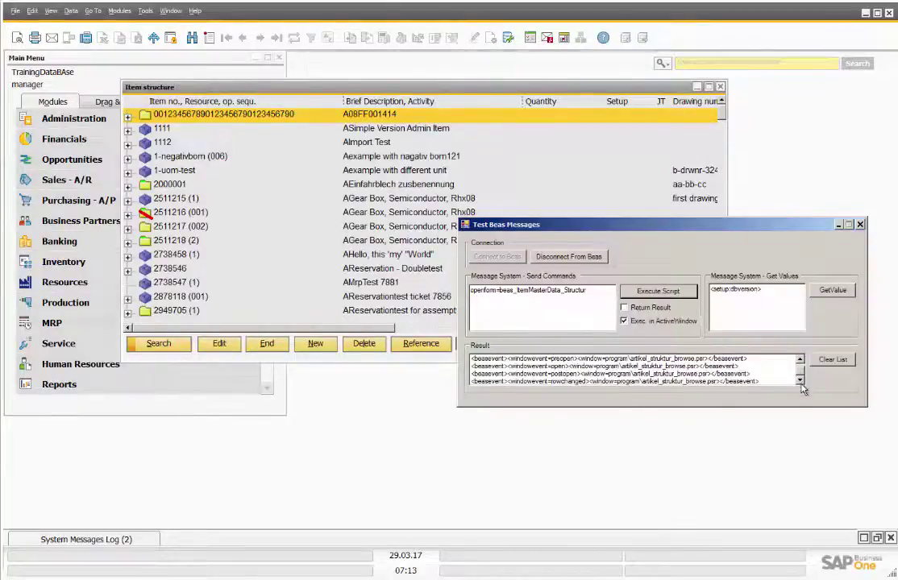
click(801, 360)
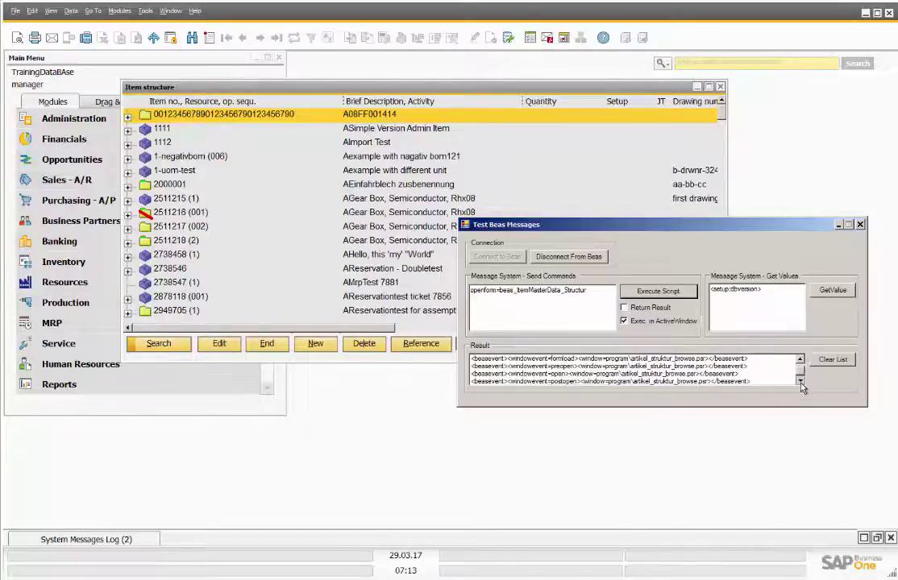
click(800, 381)
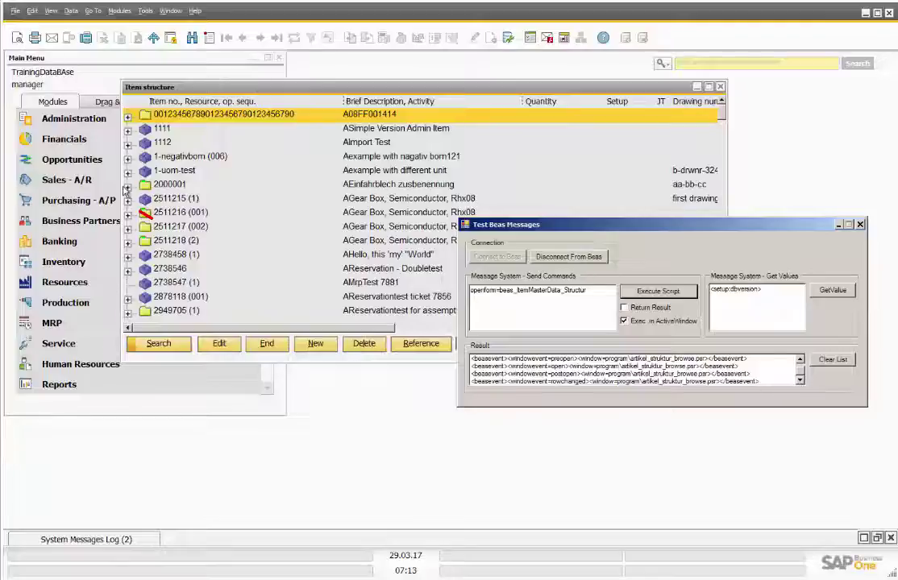
Expand item 2000001 and open its bill of materials line 50 unit_material for editing
click(127, 185)
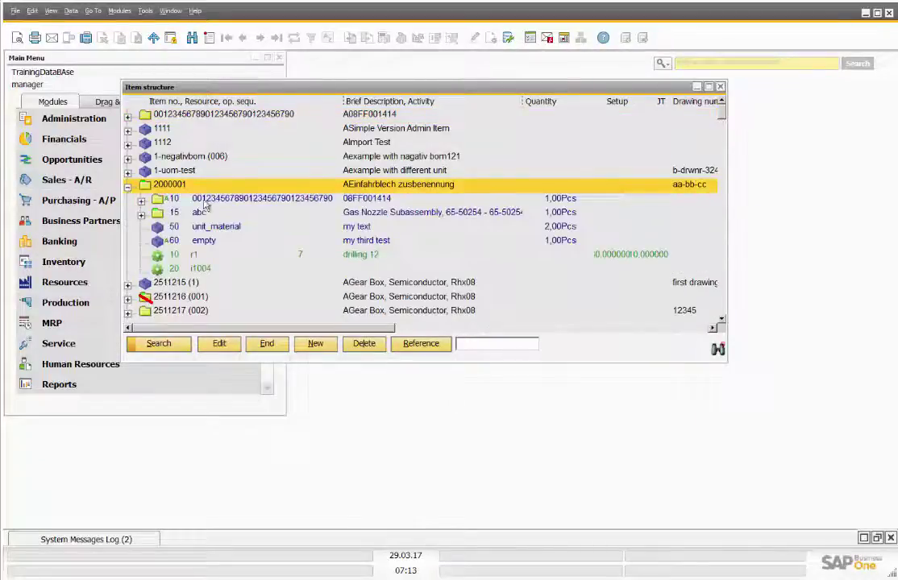
click(193, 198)
click(202, 226)
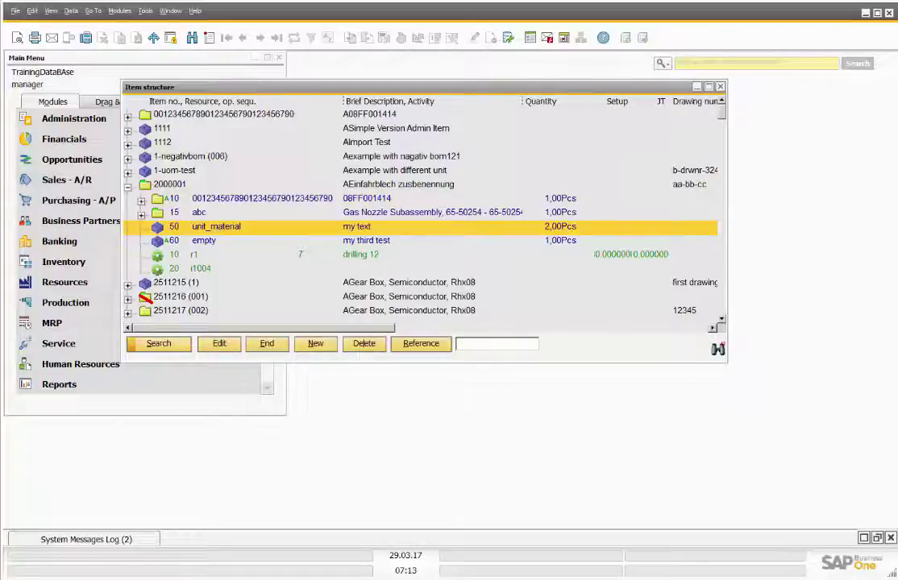
key(Return)
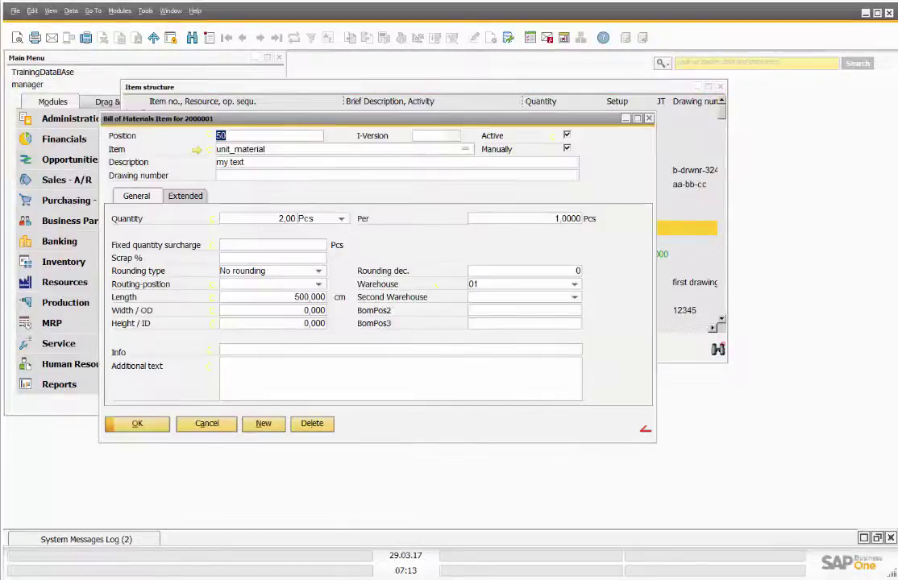
Scroll the Test Beas Messages results to review the doubleclick, load and open events
click(801, 381)
click(801, 382)
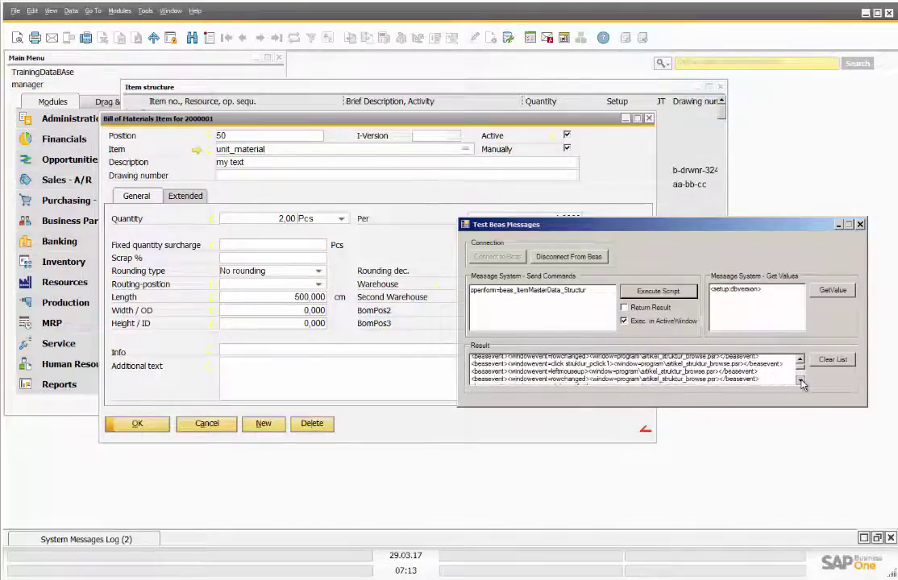
click(800, 382)
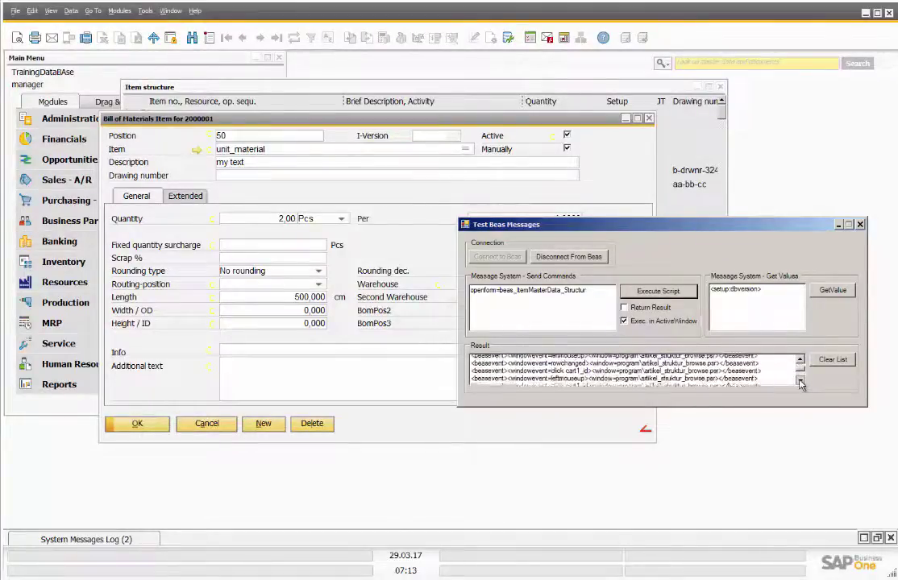
click(801, 382)
click(799, 383)
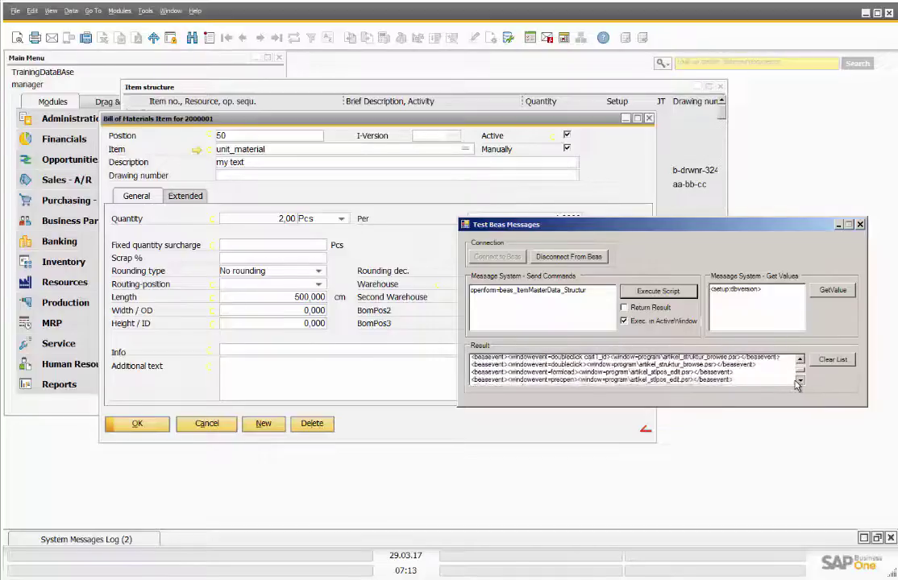
click(799, 382)
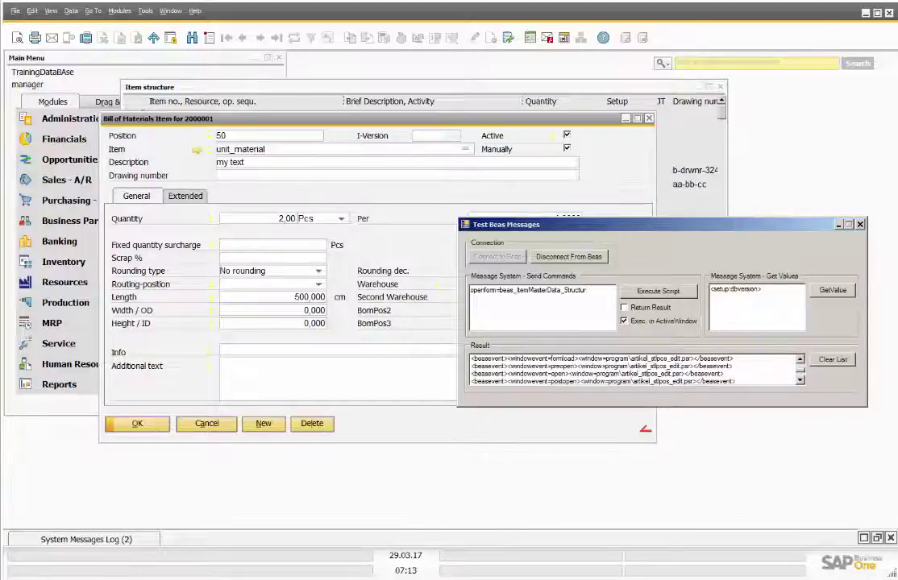
Run item.beas_stl_pos_text.protect=1, then visible=0, to lock and hide the Position field
text(item.beas_stl_pos_text.protect=1)
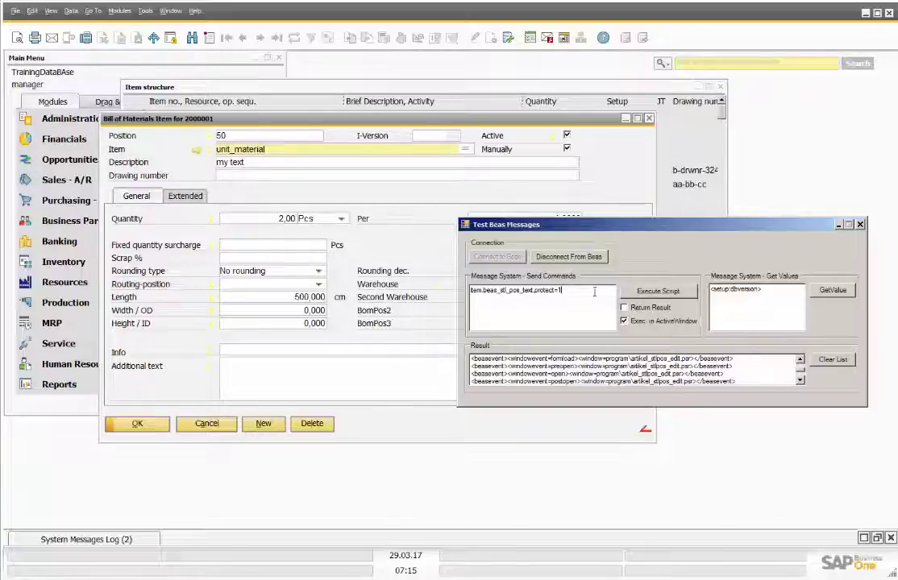
click(662, 293)
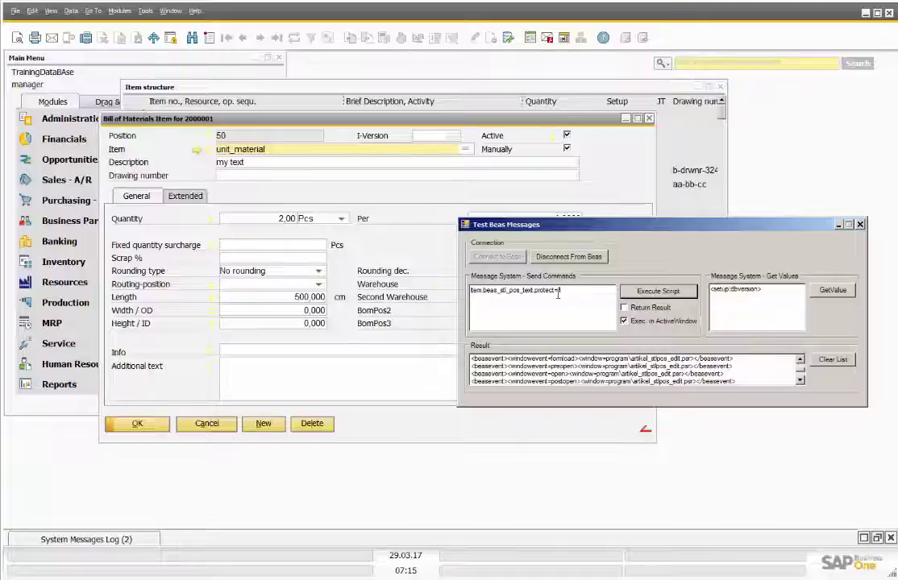
drag(534, 293, 580, 290)
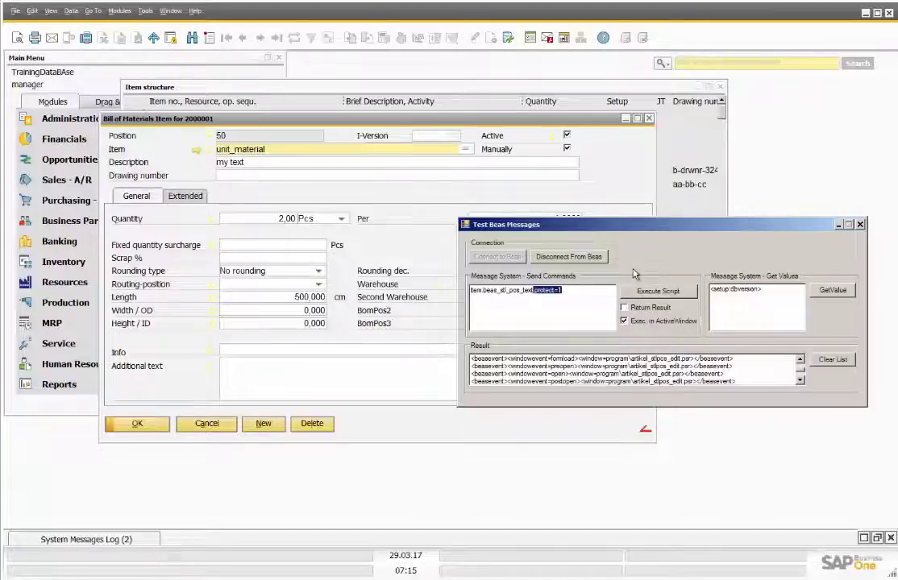
text(.visibl)
click(657, 291)
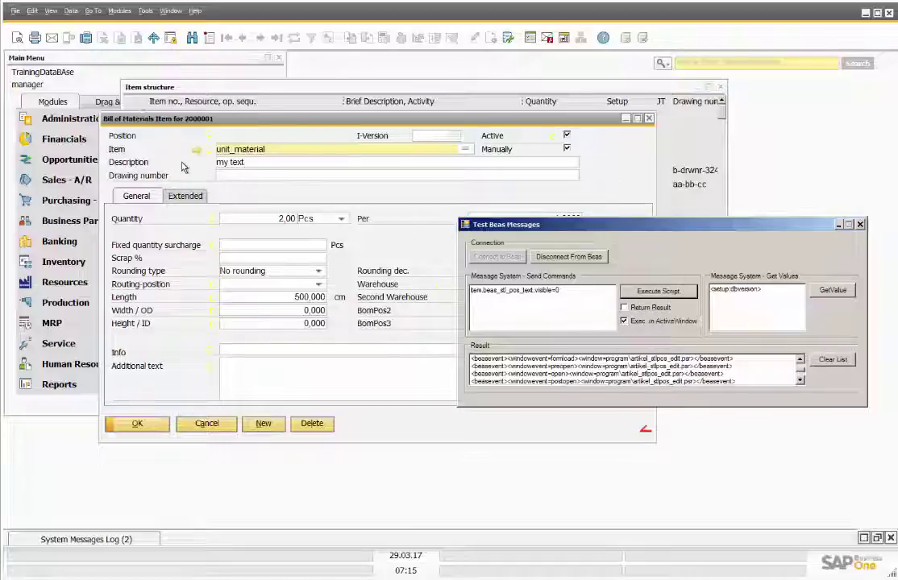
click(216, 133)
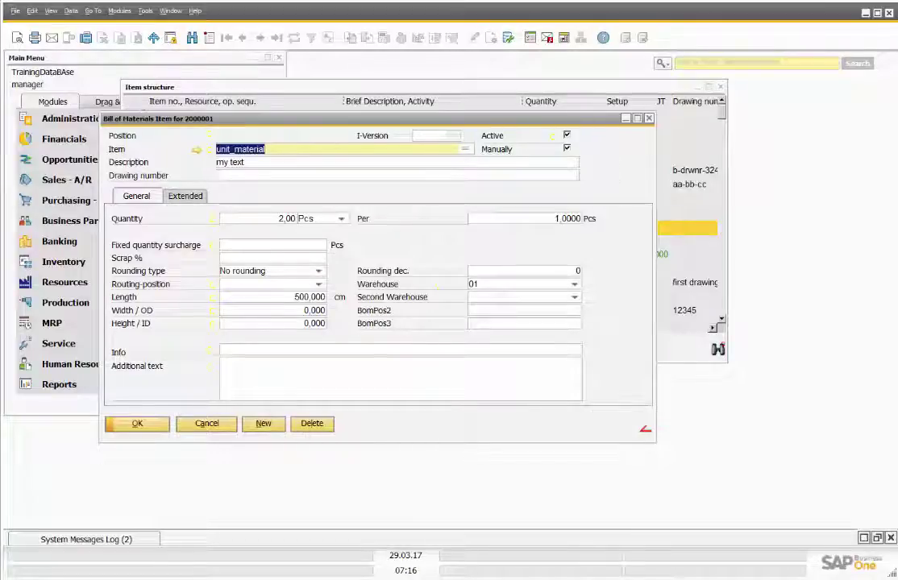
Replace <setup:dbversion> with the item field placeholder and get the value unit_material
key(alt+Tab)
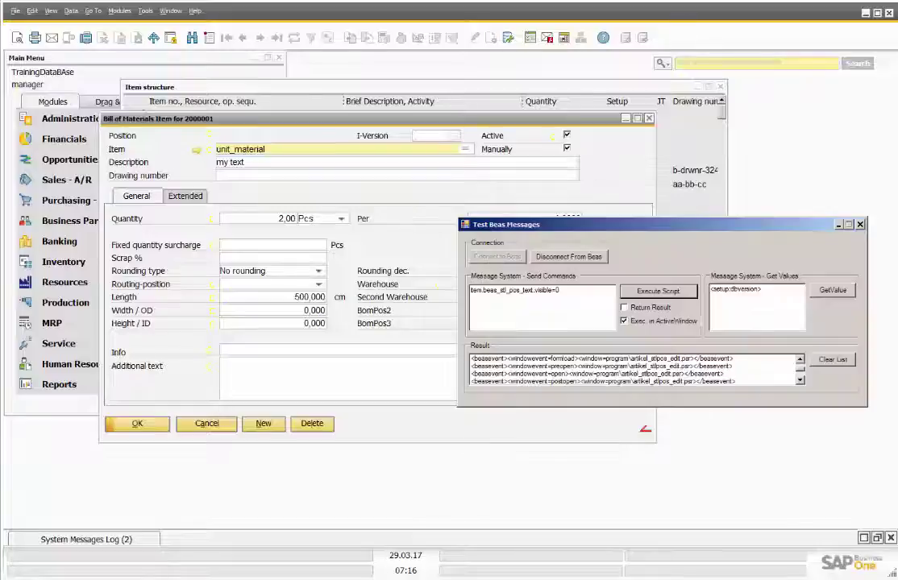
drag(776, 293, 658, 294)
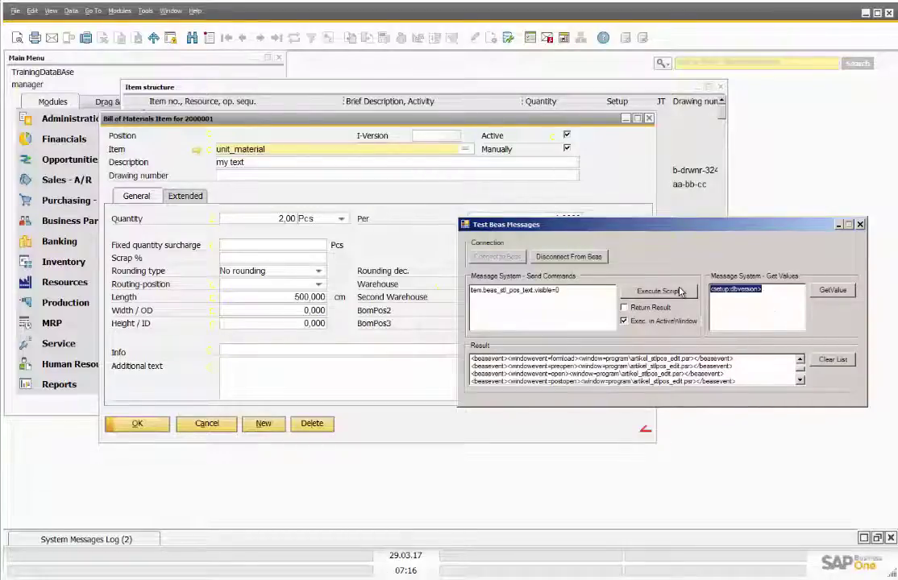
text(<art1_id>)
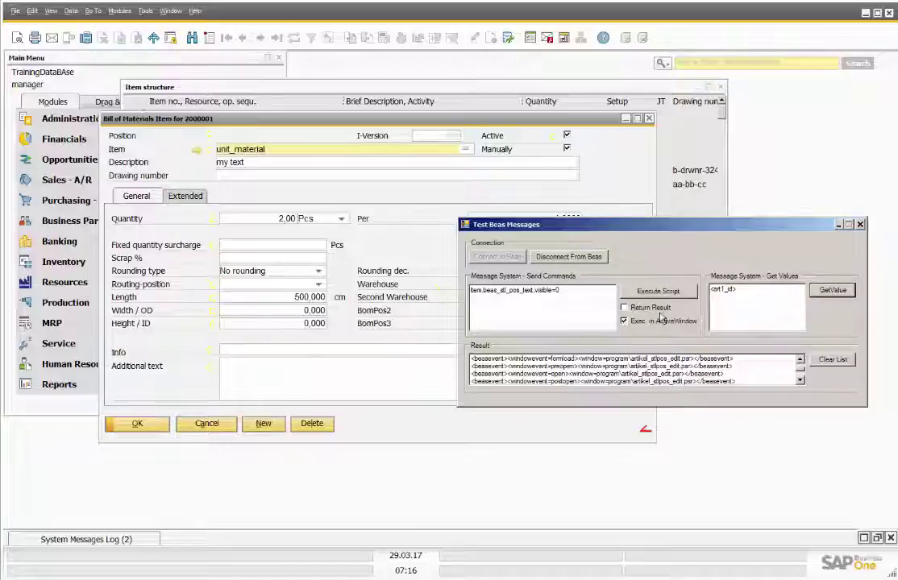
click(833, 359)
click(831, 291)
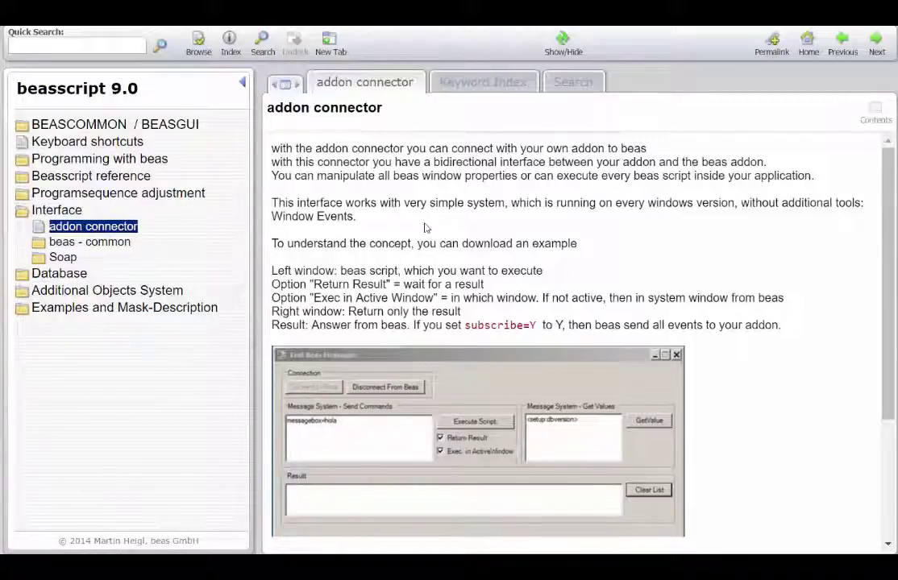
Scroll the addon connector page and expand the Workflow to connect section
scroll(894, 178, down, 1)
scroll(894, 178, down, 1)
scroll(894, 178, down, 1)
scroll(580, 323, down, 2)
scroll(581, 323, up, 2)
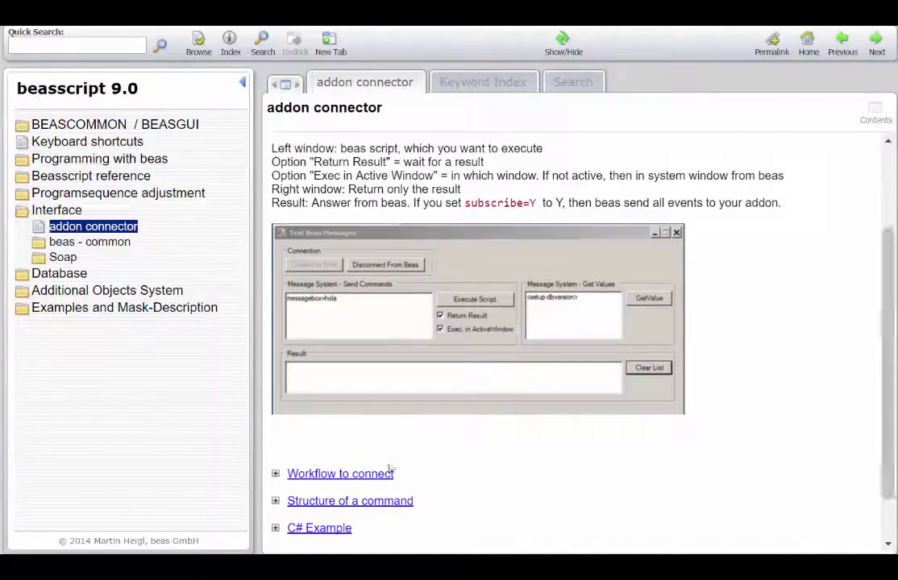
click(337, 476)
scroll(593, 292, down, 7)
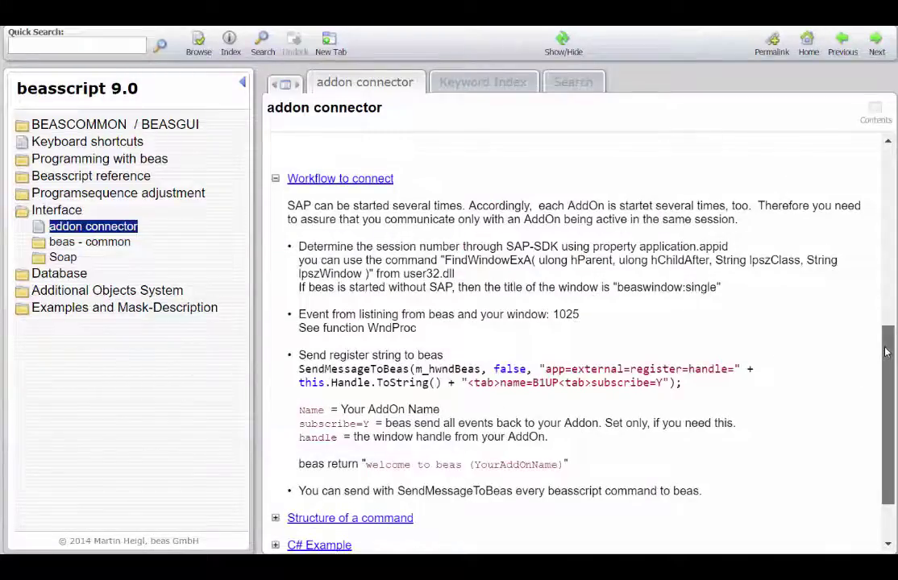
drag(887, 353, 878, 391)
Expand the Structure of a command and C# Example sections
click(324, 445)
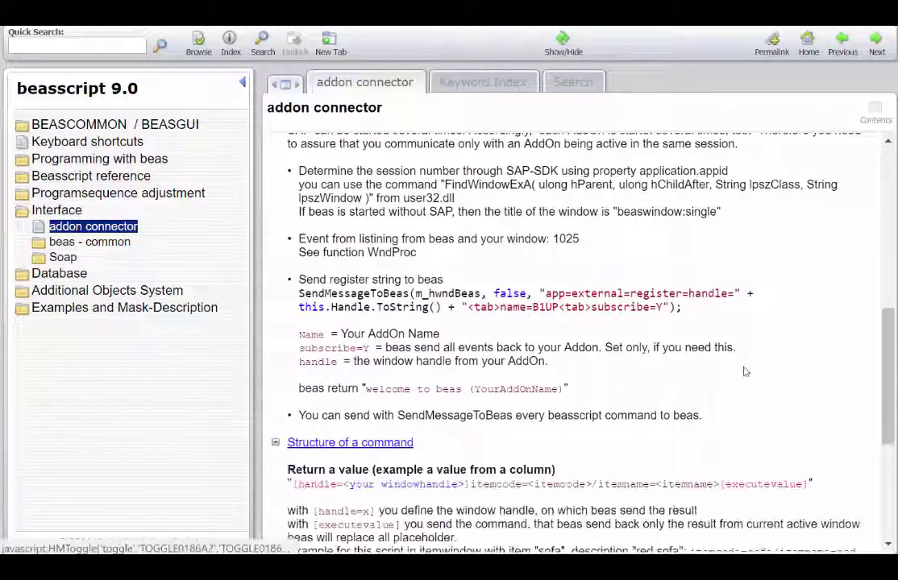
drag(887, 322, 887, 437)
click(299, 471)
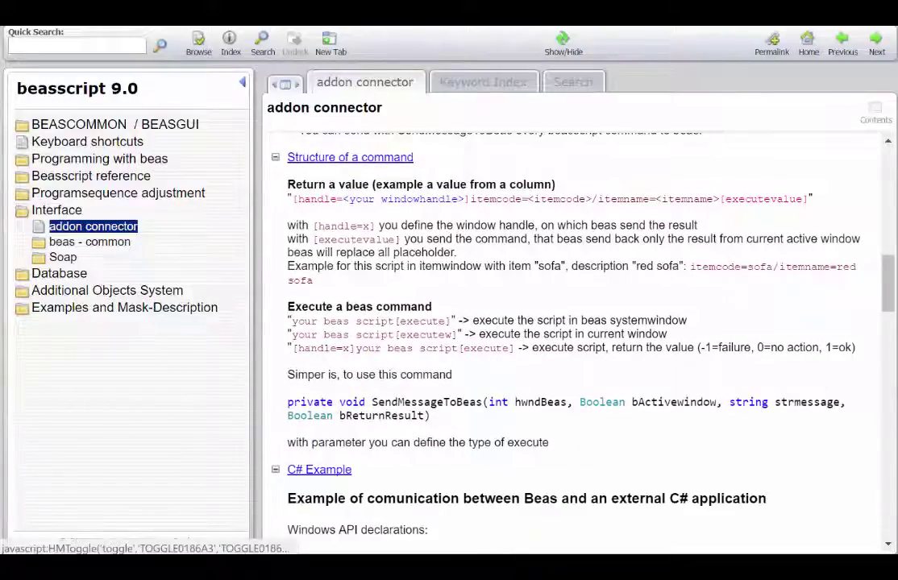
mouse_move(888, 256)
mouse_down()
mouse_move(889, 400)
mouse_move(891, 271)
mouse_move(892, 335)
mouse_up()
scroll(565, 357, down, 10)
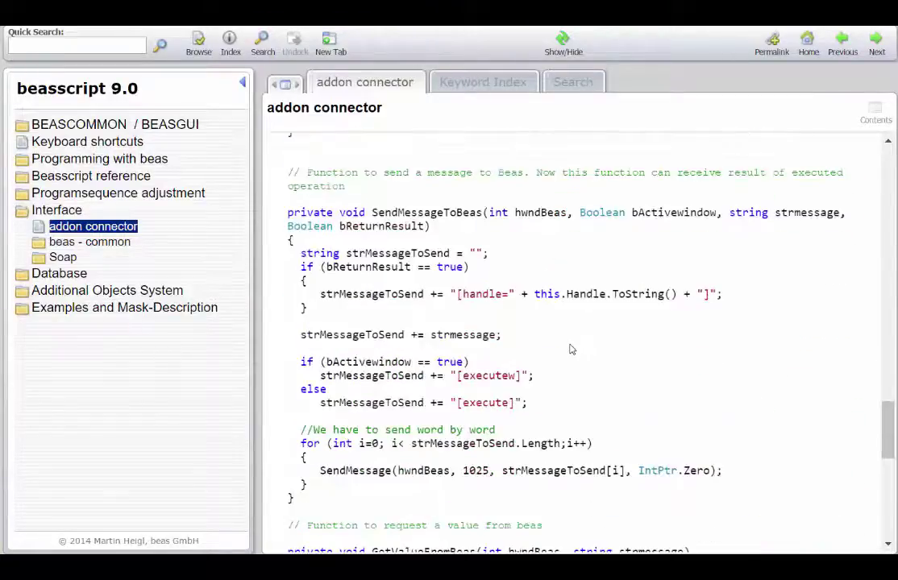
scroll(594, 332, up, 15)
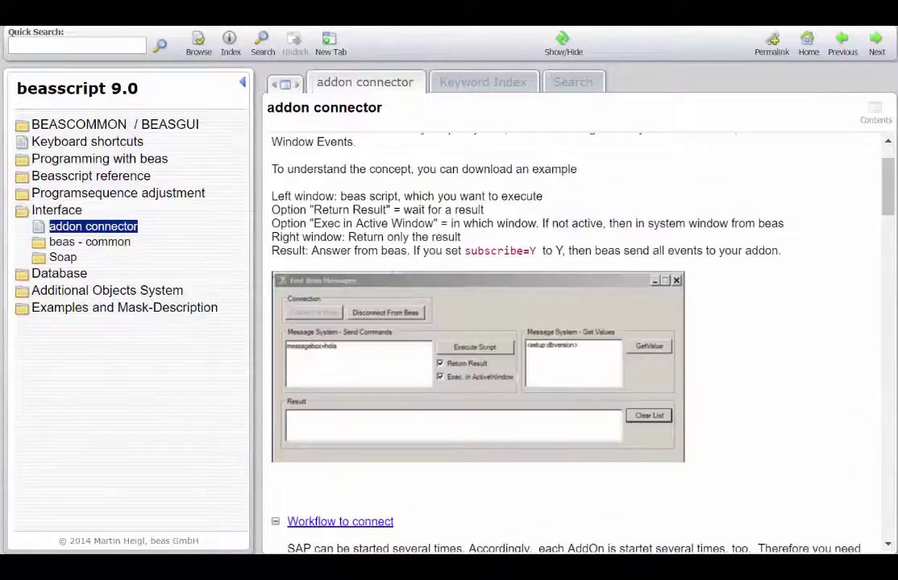